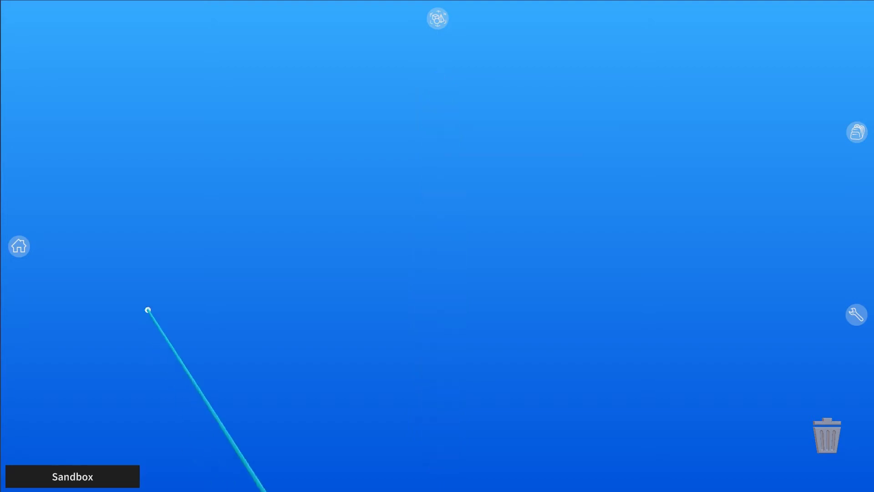
Browse the control menus, bring in the large stylus model, and check the help overview
click(19, 247)
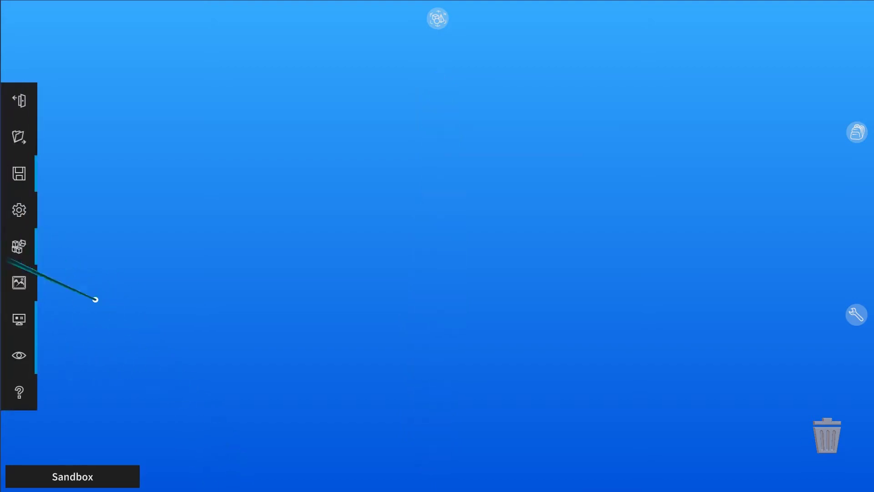
click(855, 132)
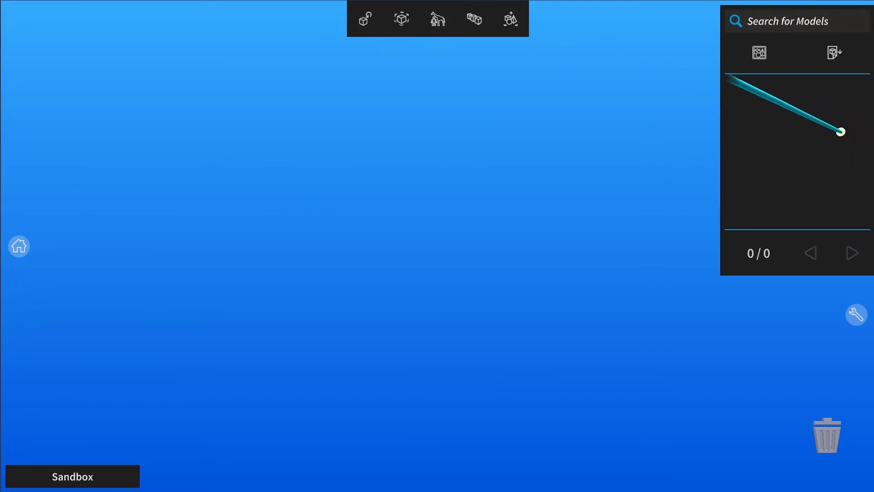
click(856, 314)
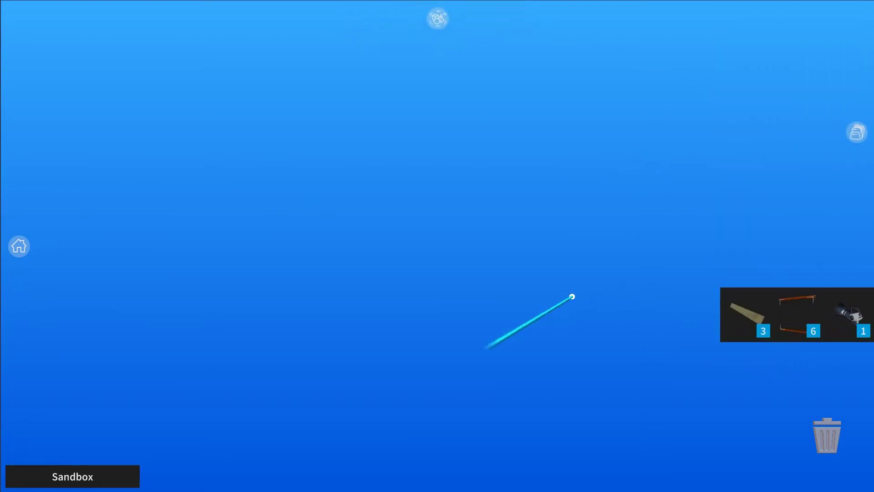
click(850, 313)
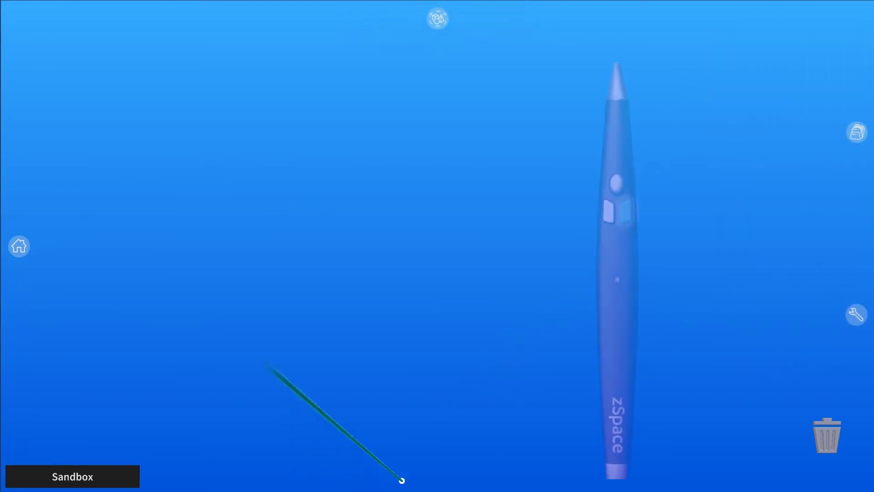
right_click(406, 249)
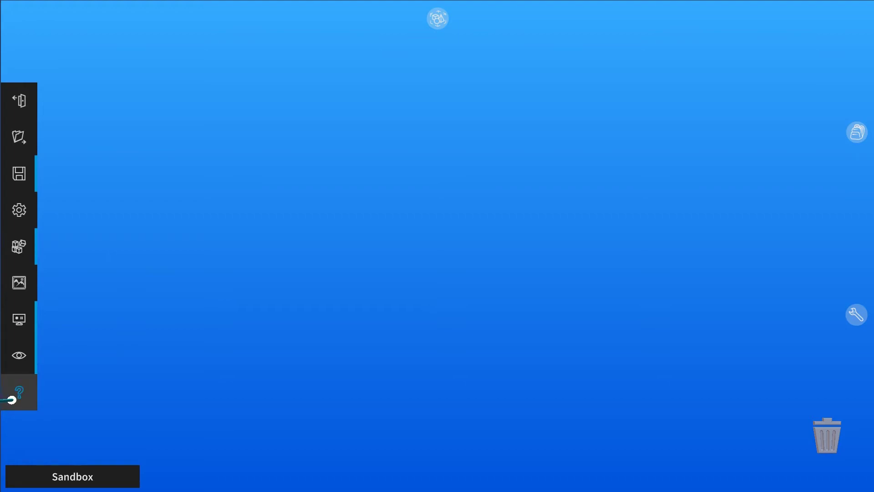
click(17, 395)
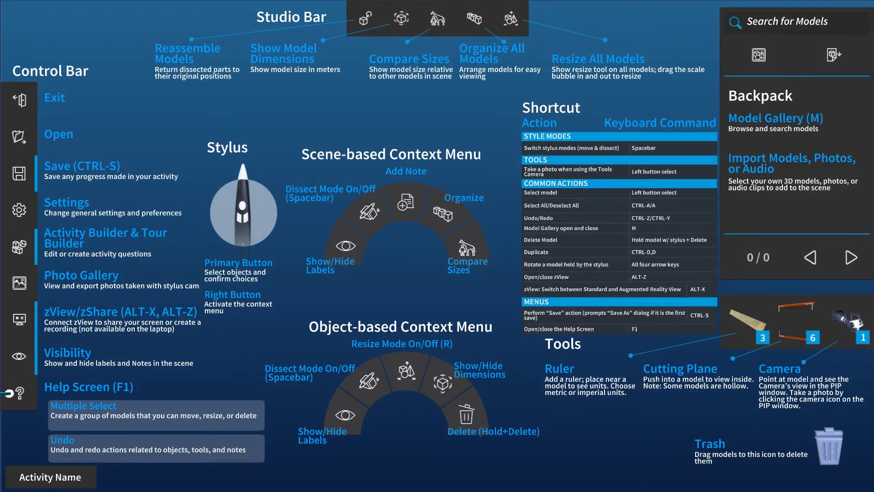
click(8, 393)
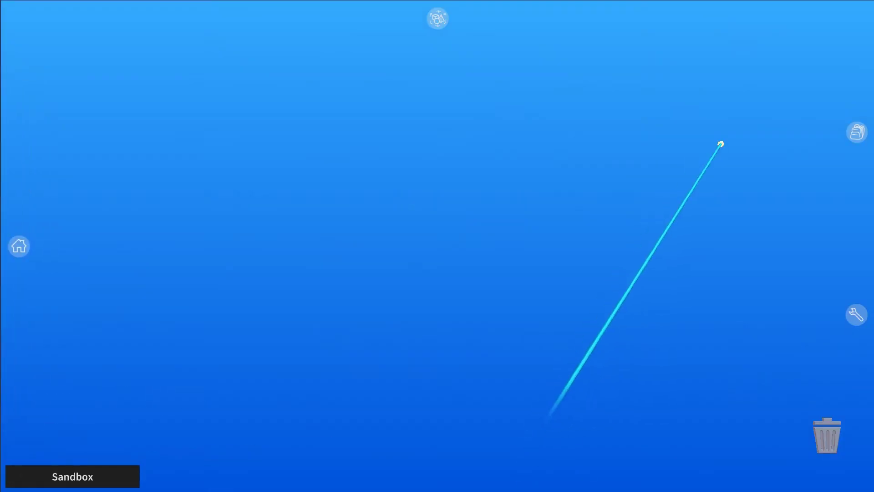
Place the zSpace 300 model from the Model Gallery at the scene centre
click(857, 132)
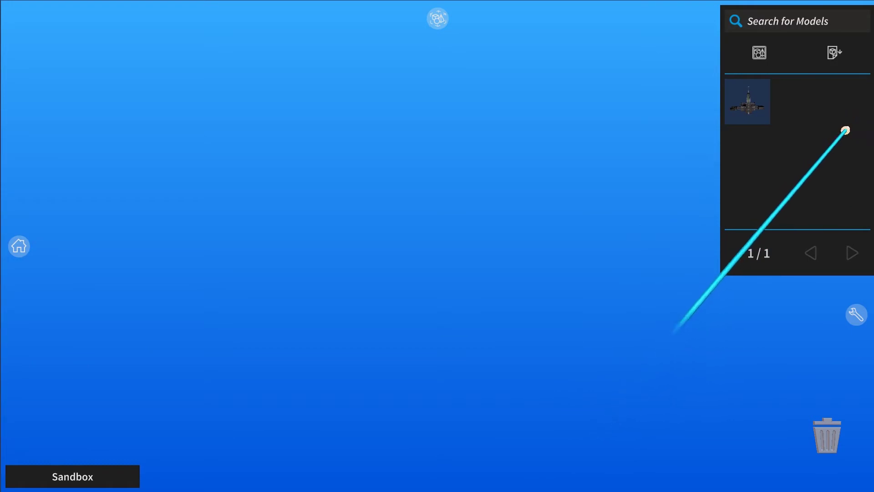
click(778, 57)
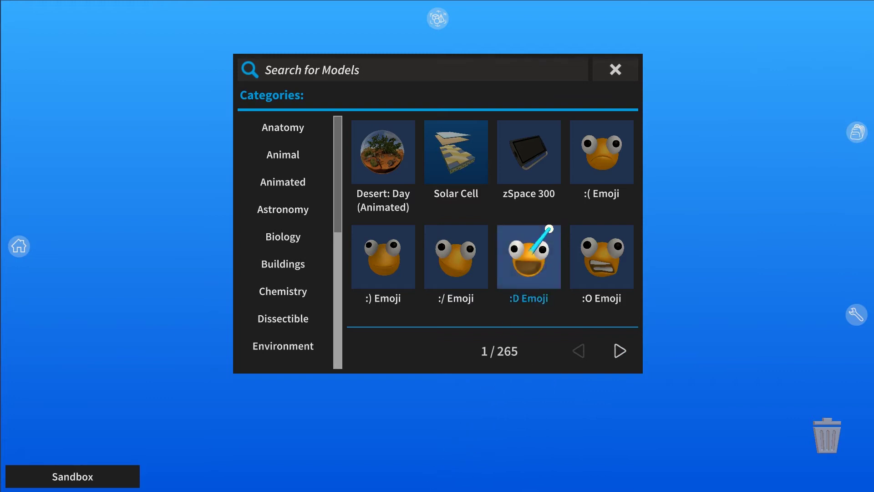
click(530, 164)
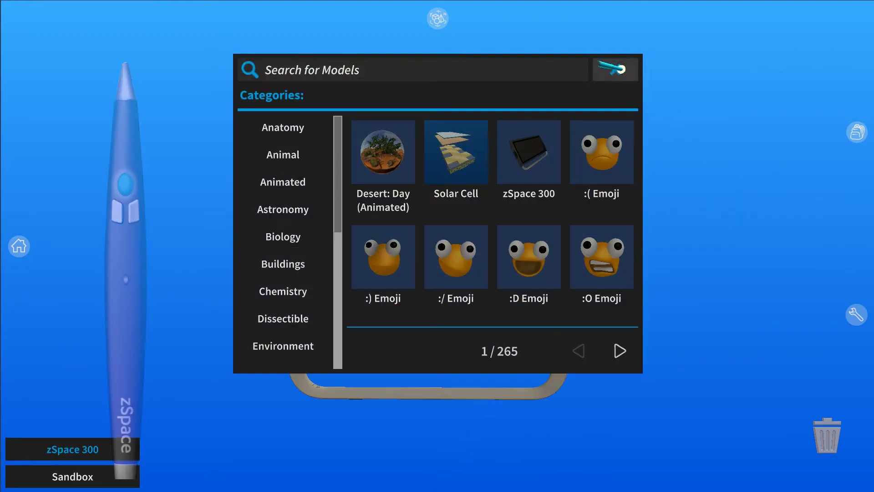
click(615, 70)
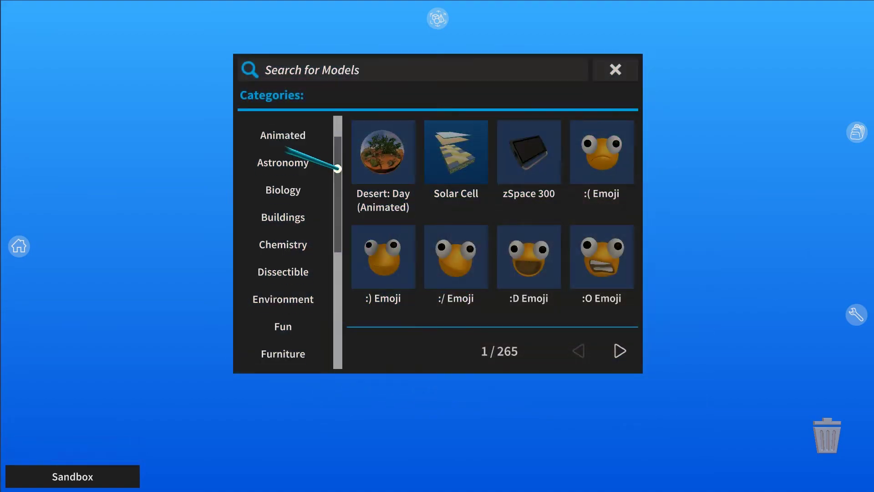
drag(336, 168, 337, 196)
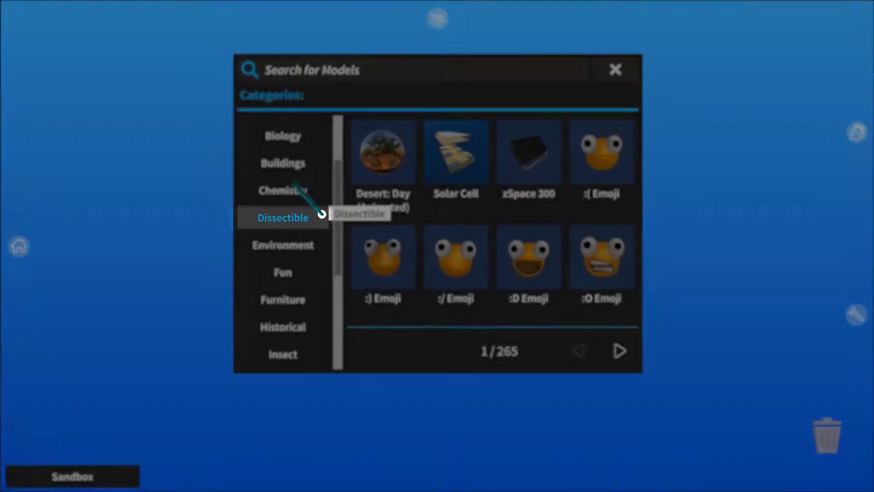
Filter the gallery to Dissectible models, place the 74 Dodge Charger, and pull off its door and a panel
click(322, 211)
click(456, 267)
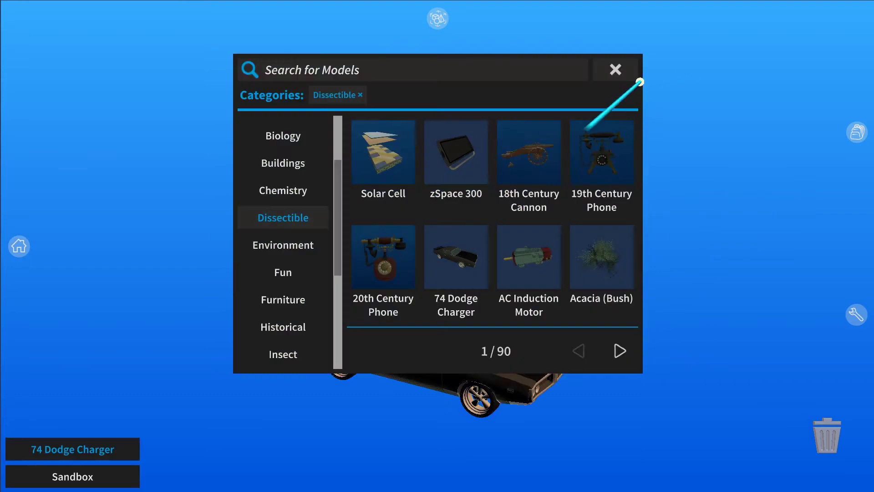
click(615, 69)
drag(387, 257, 259, 400)
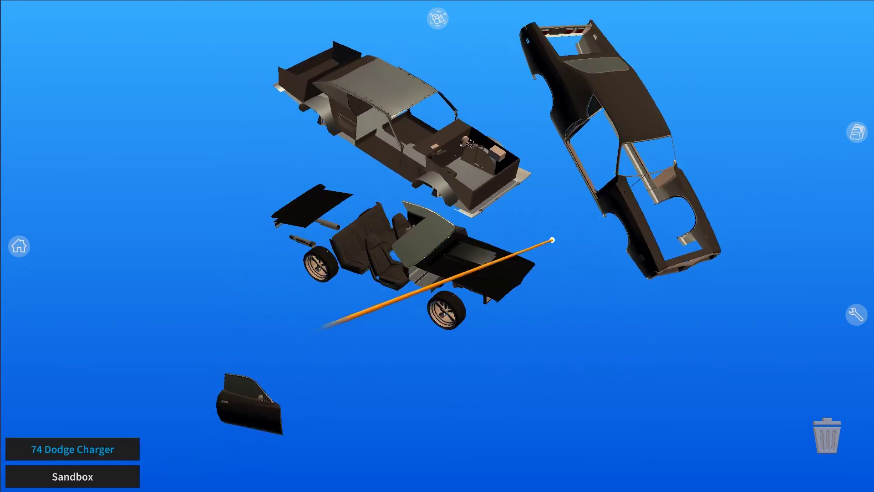
drag(551, 239, 523, 375)
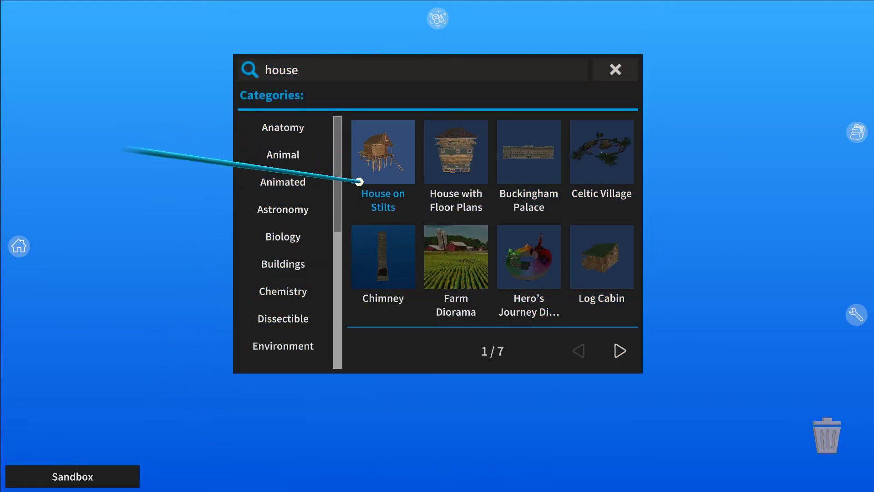
Drag House on Stilts, House with Floor Plans and Buckingham Palace into the scene, then close the gallery
drag(382, 172, 100, 244)
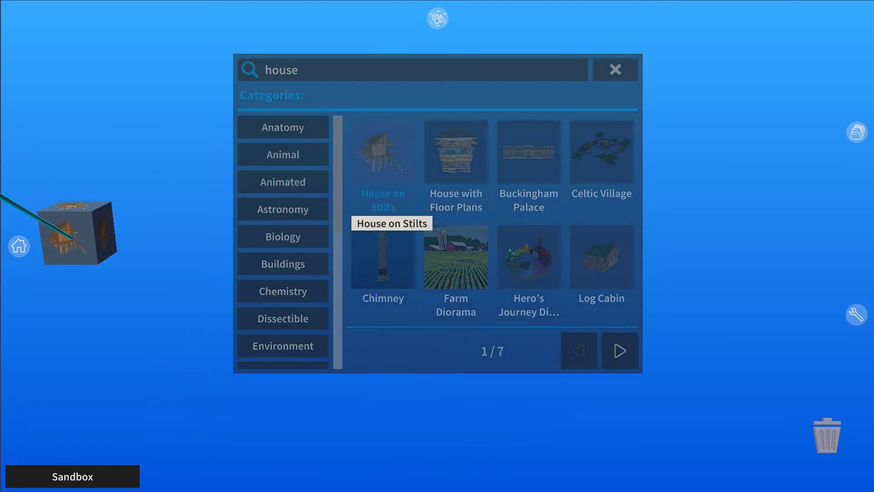
drag(456, 151, 121, 234)
drag(529, 152, 137, 184)
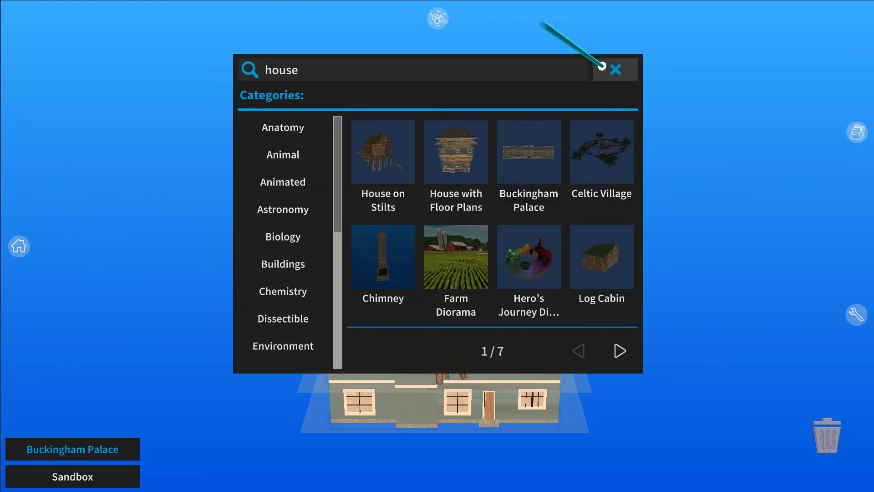
click(615, 69)
click(438, 19)
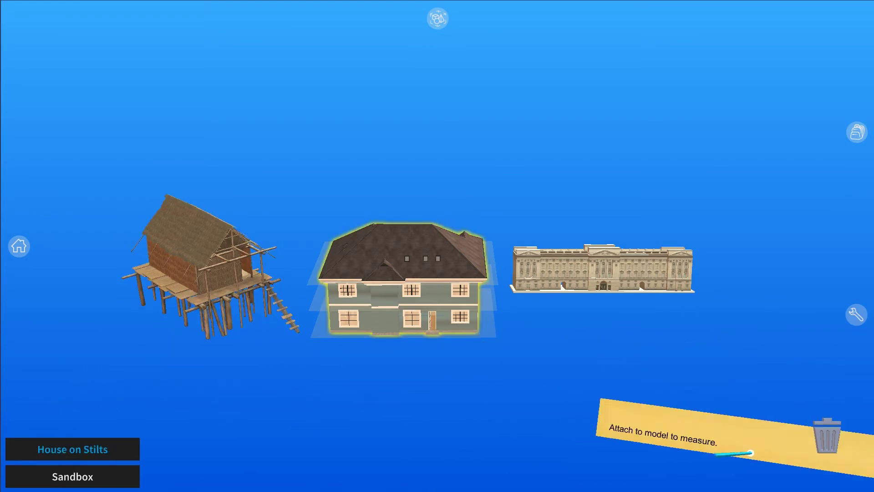
Compare the models at true scale, delete Buckingham Palace, and nudge the small house into place
click(437, 19)
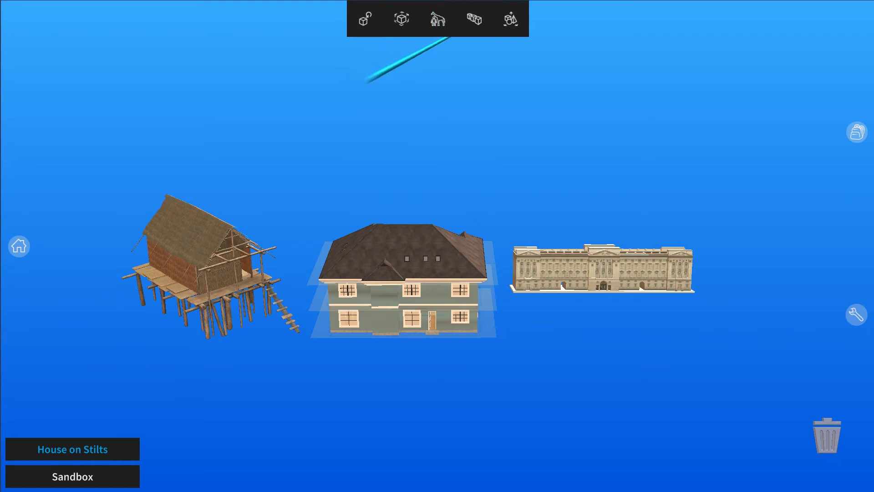
click(426, 28)
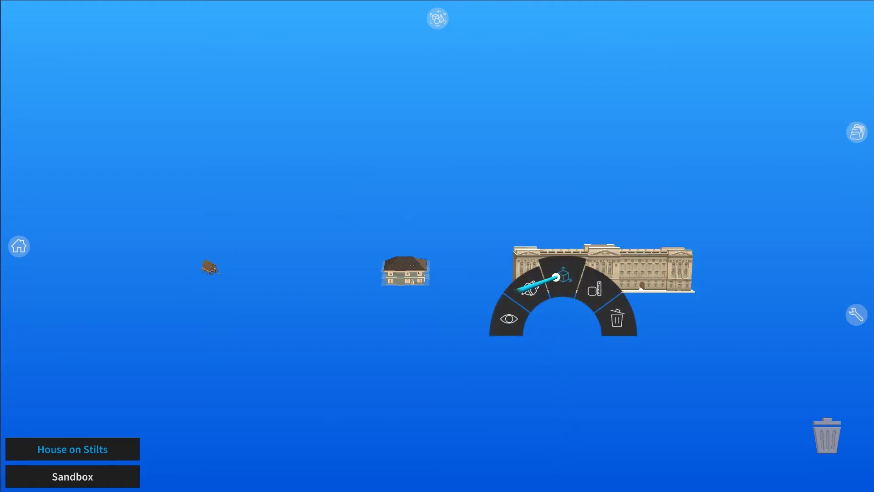
click(614, 334)
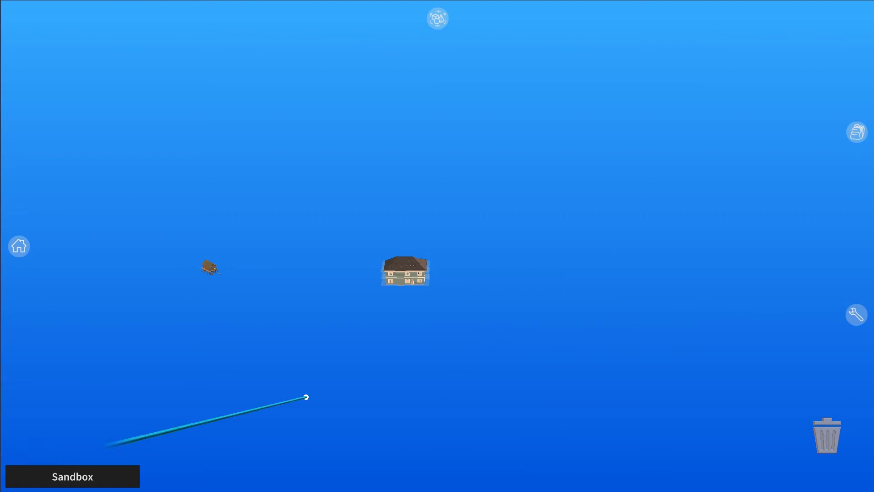
drag(207, 264, 202, 274)
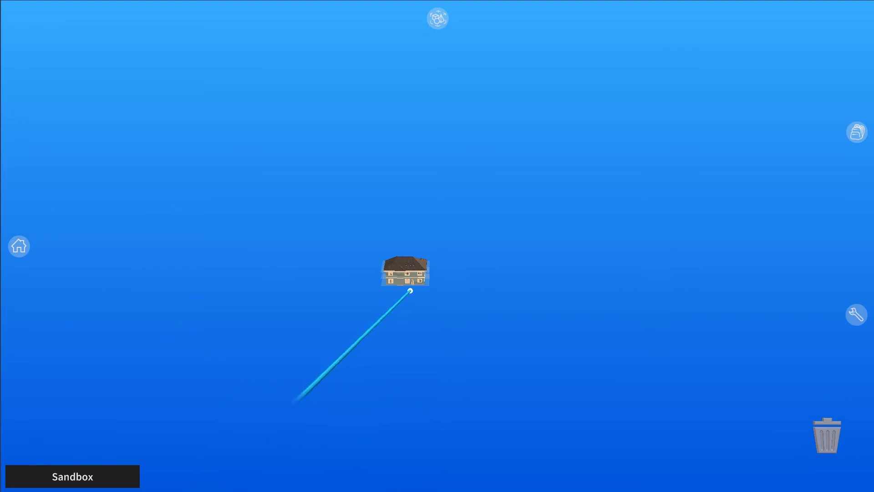
Scale up House with Floor Plans in Resize Mode, then lift and tilt it for a better view
click(409, 279)
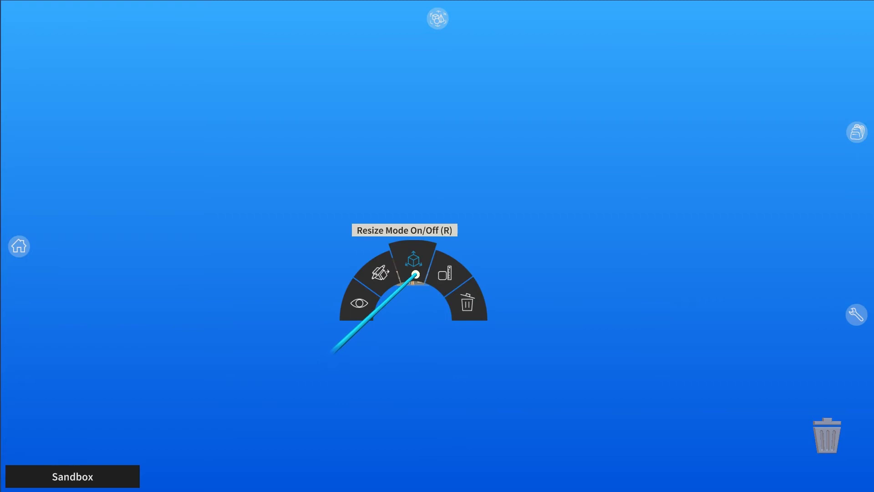
click(415, 274)
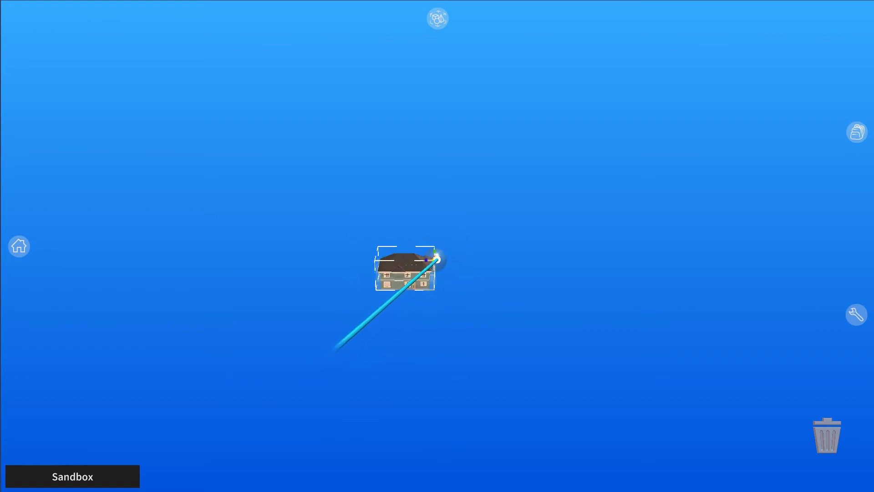
drag(435, 255, 674, 206)
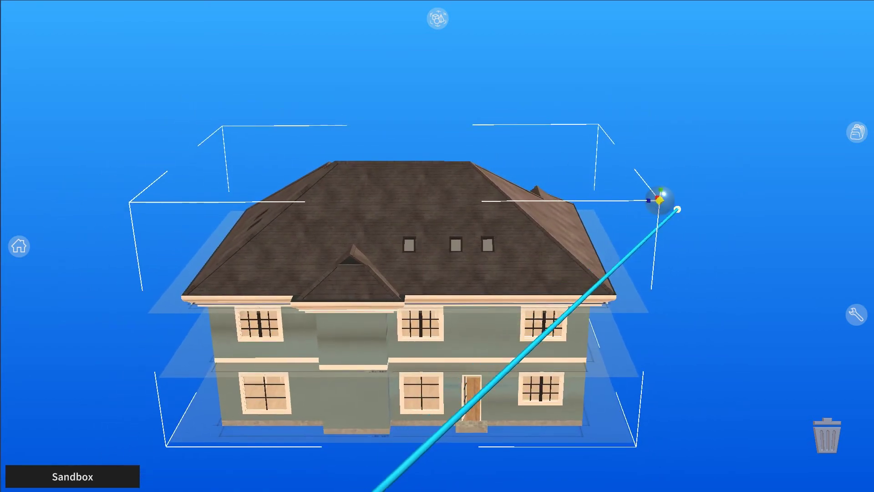
click(755, 298)
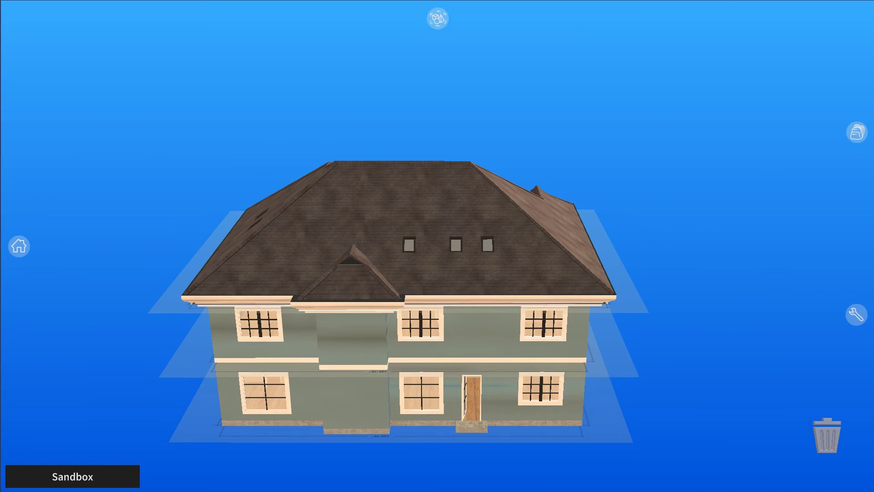
mouse_move(356, 383)
mouse_down()
mouse_move(381, 300)
mouse_move(376, 311)
mouse_up()
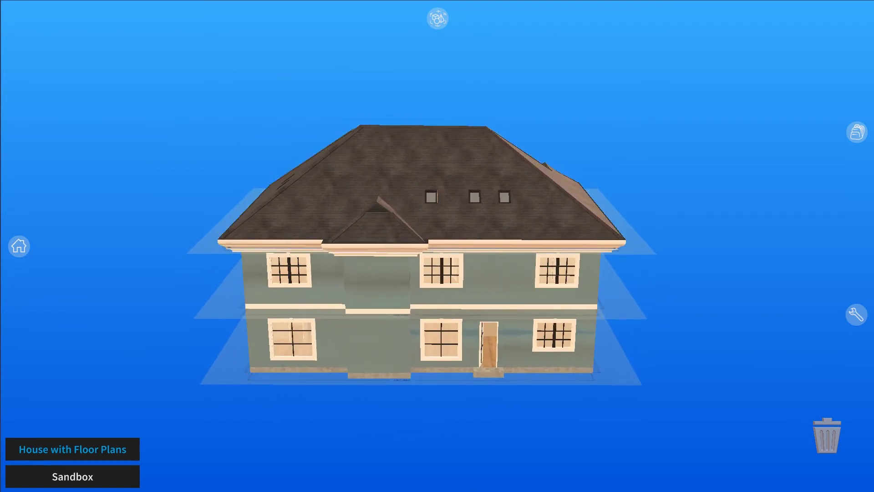
click(851, 316)
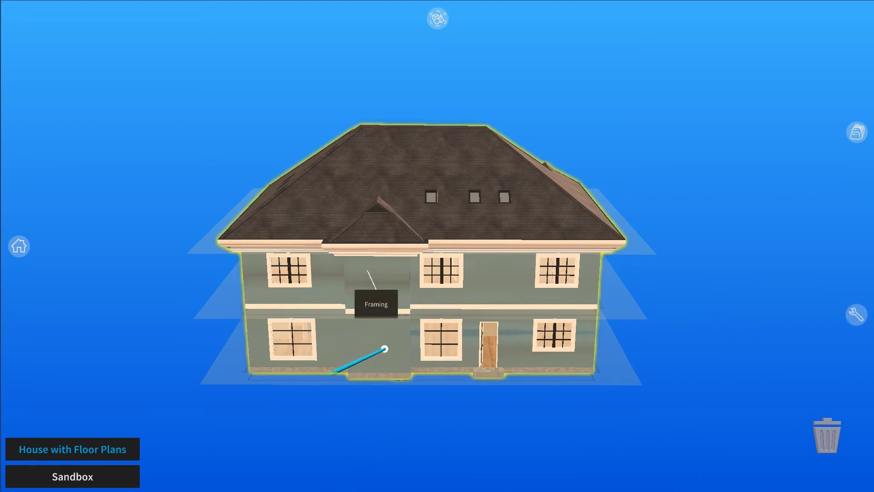
Explode House with Floor Plans and move its upper-floor walls off to the upper left
click(375, 337)
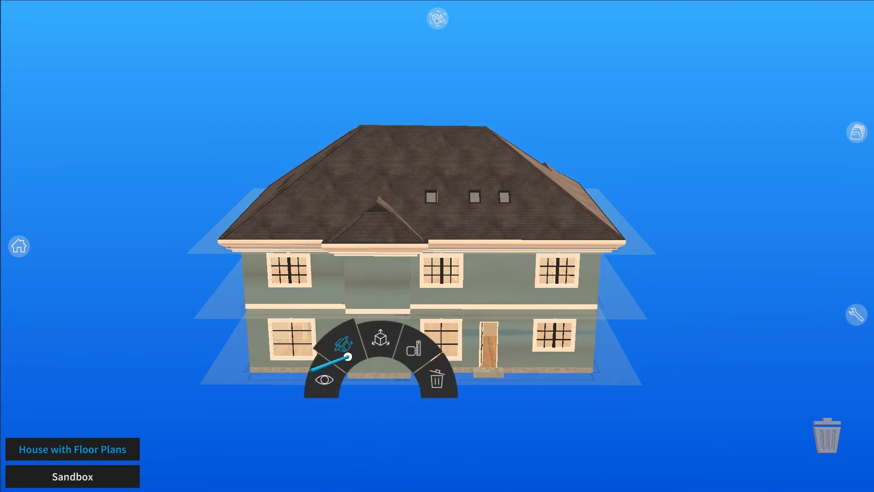
click(343, 345)
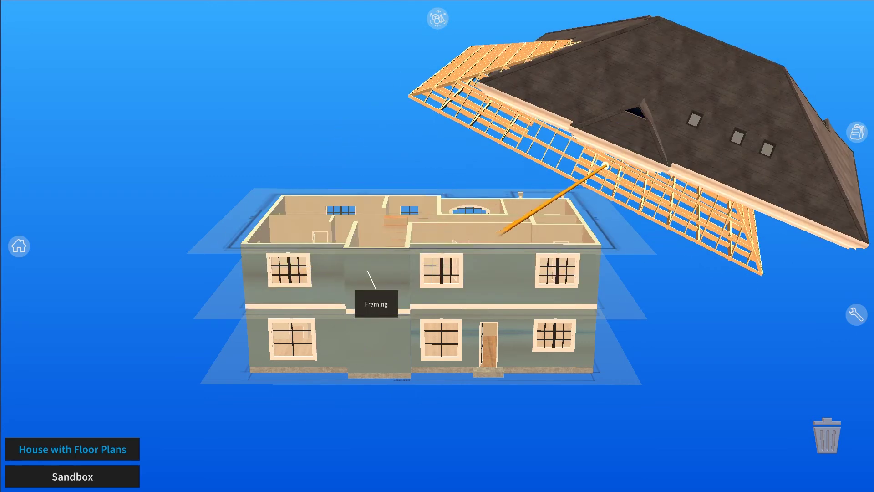
drag(383, 287, 205, 171)
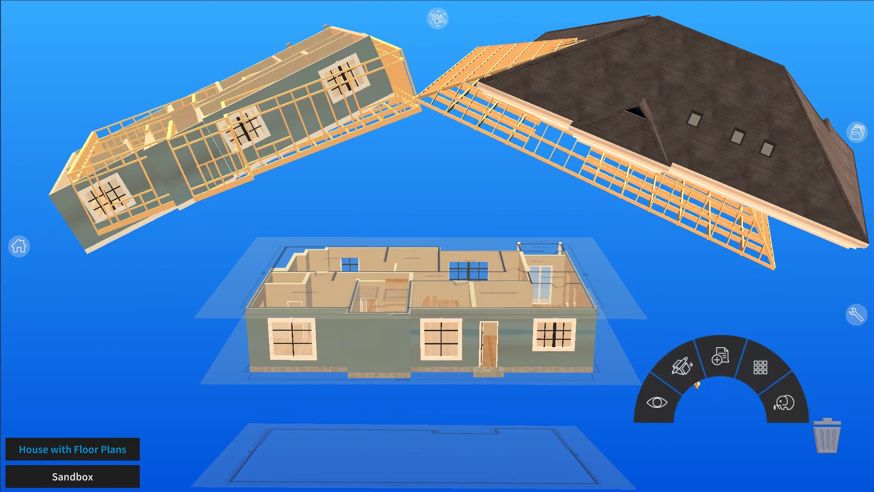
click(690, 378)
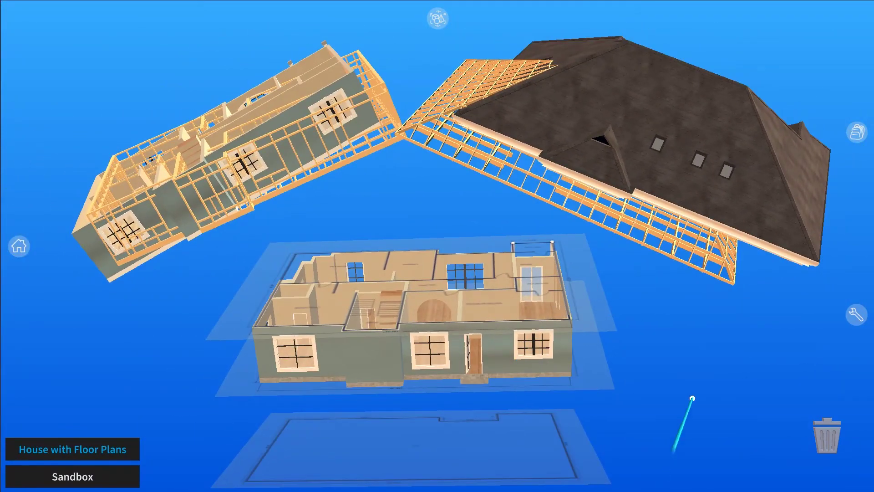
Switch to the Camera tool from the extra tools palette
click(845, 318)
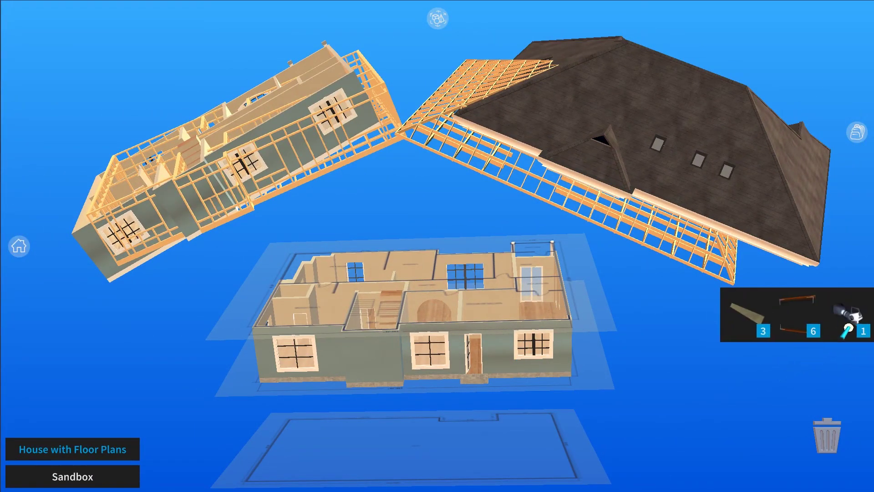
click(847, 318)
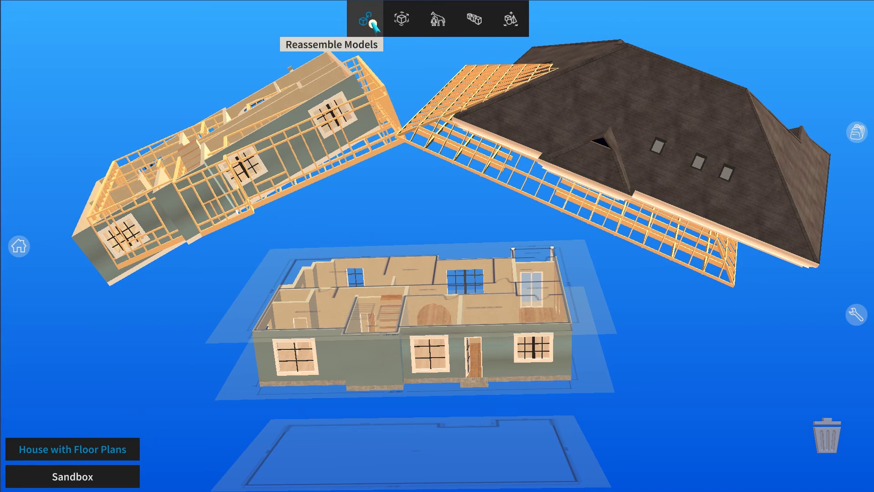
Reassemble the exploded house and Save As an activity named 'House' on the Desktop
click(371, 24)
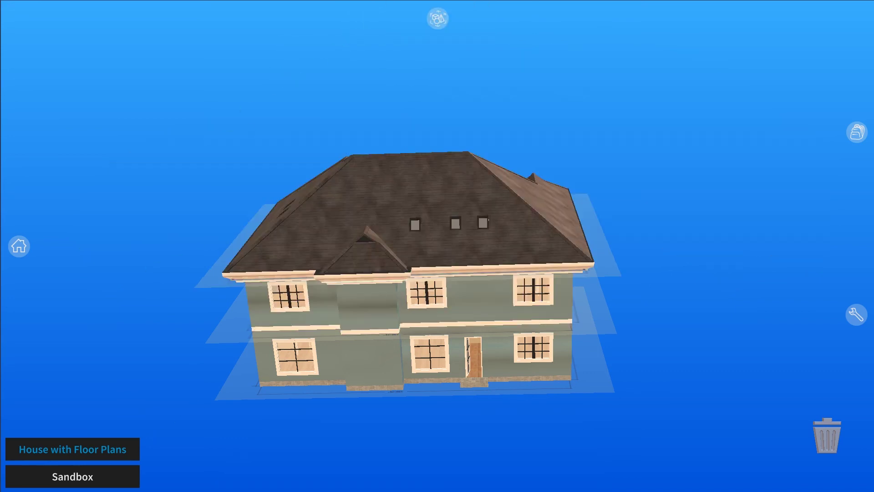
click(21, 246)
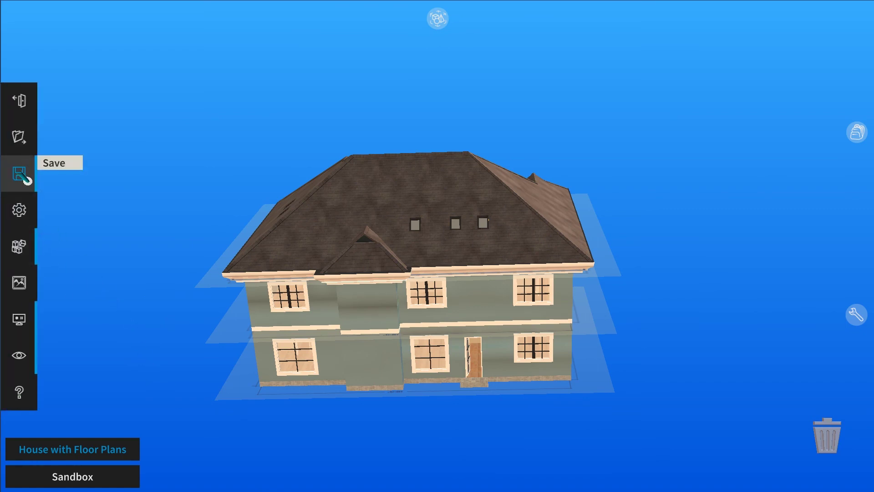
click(24, 179)
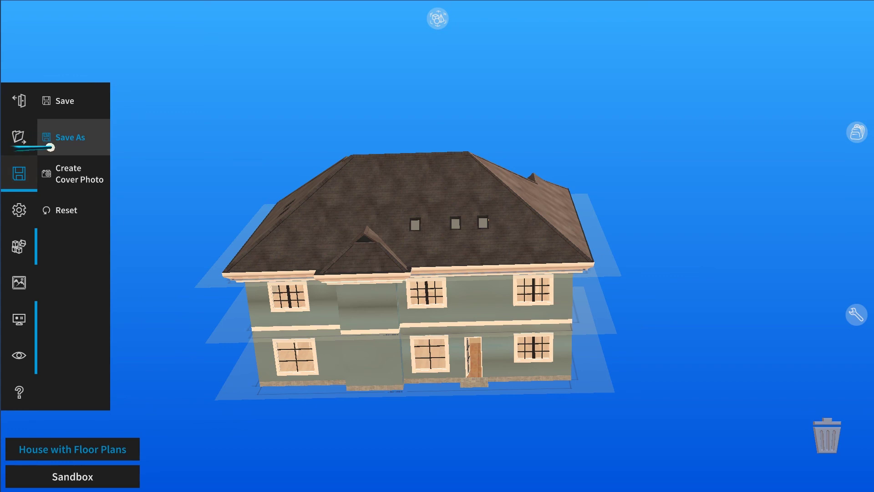
click(51, 147)
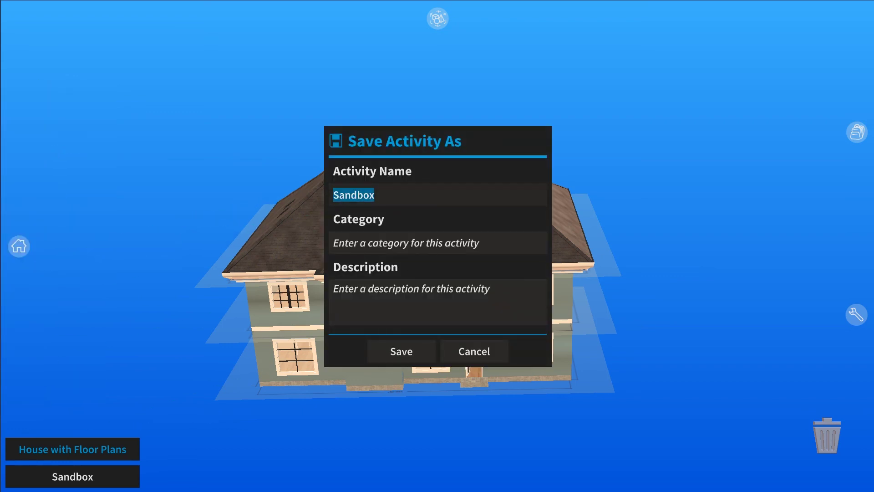
text(House)
click(396, 347)
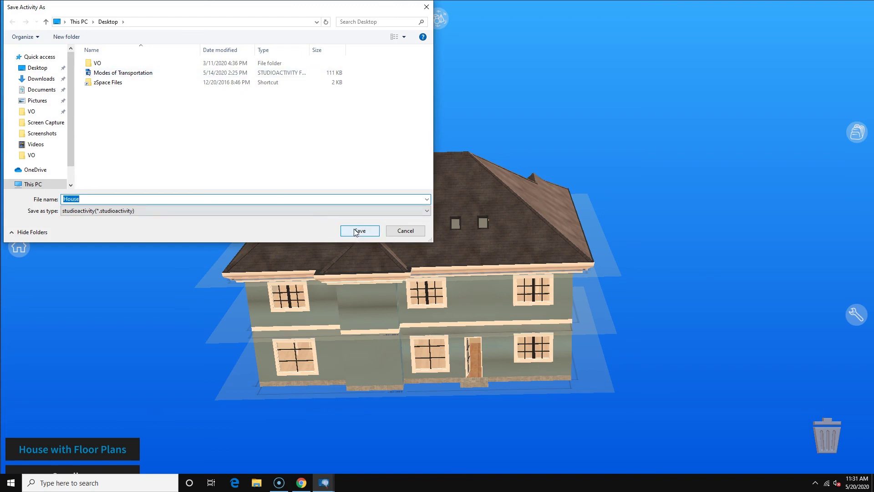
click(359, 231)
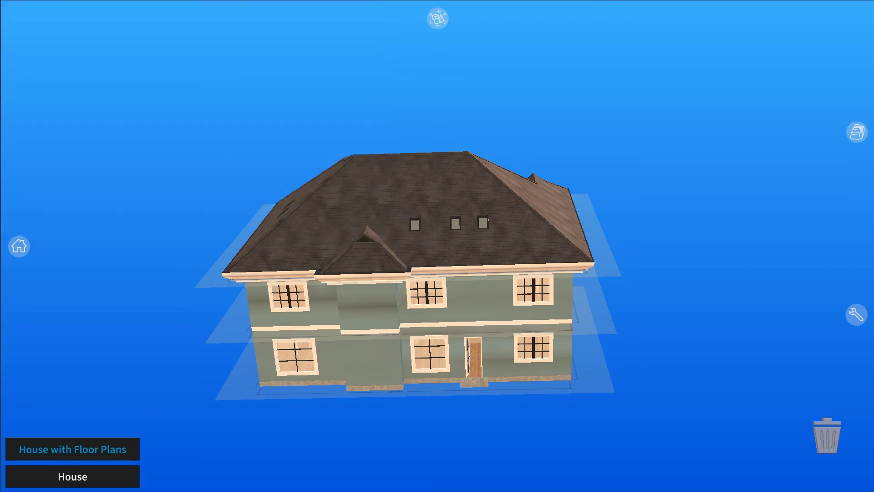